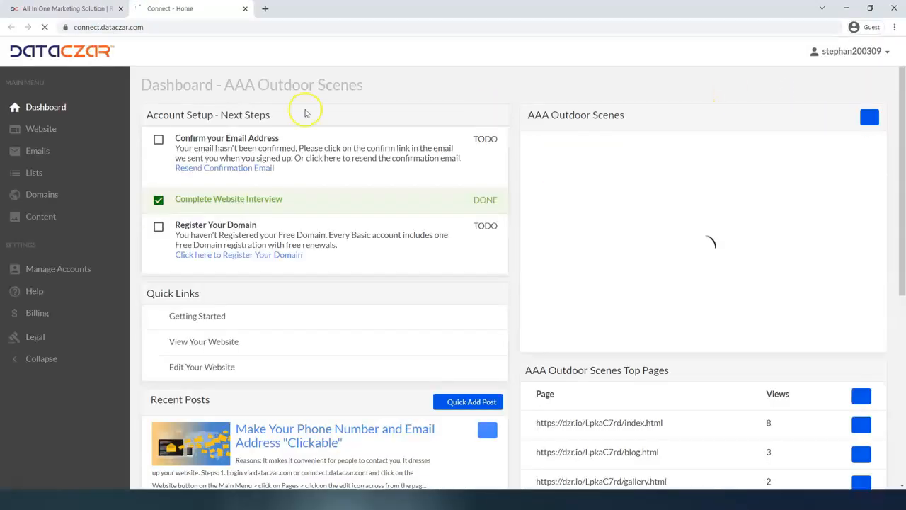
Switch the browser to full screen and open the public preview of the AAA Outdoor Scenes website
click(121, 9)
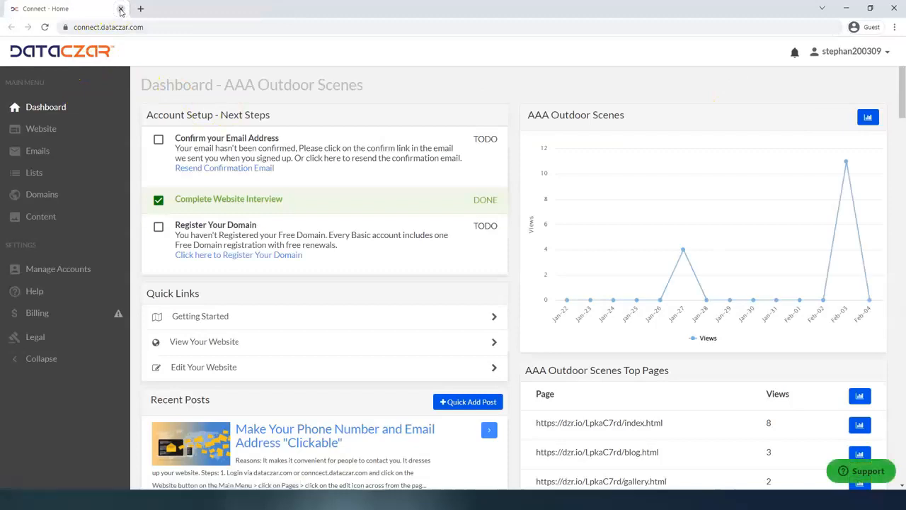
key(F11)
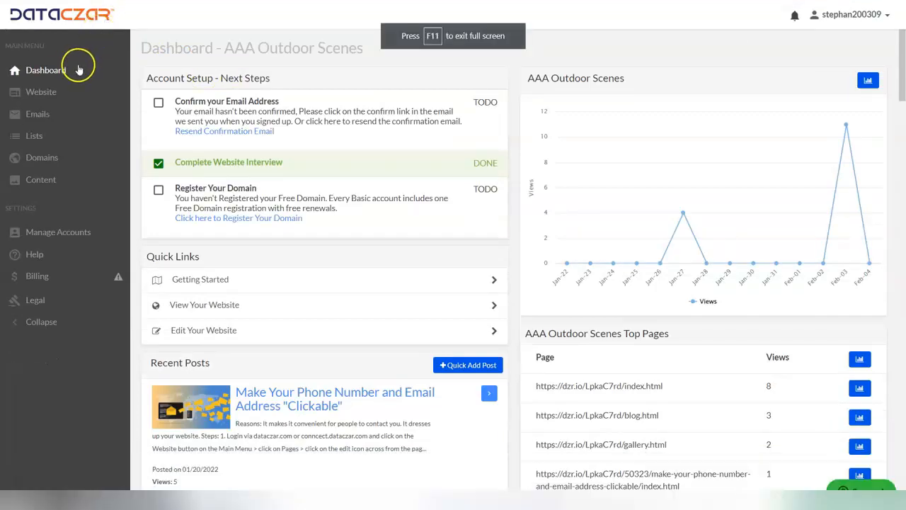
click(53, 93)
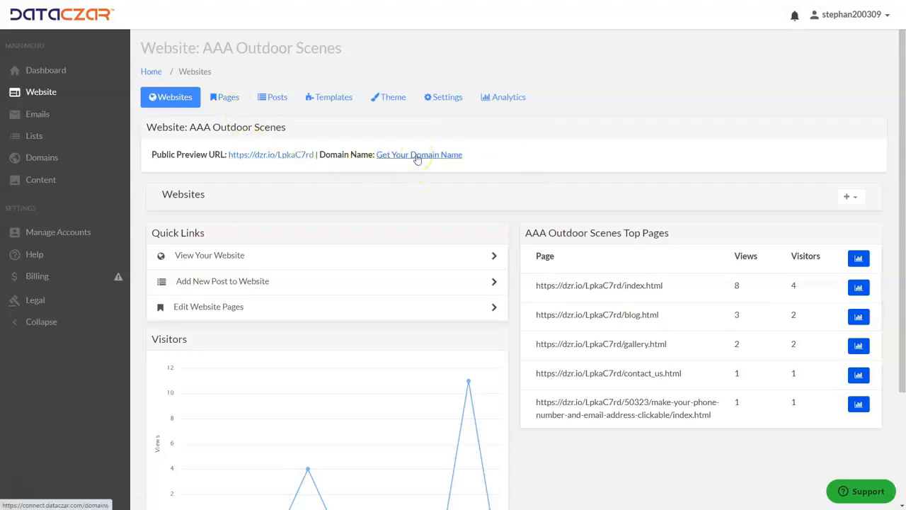
click(242, 156)
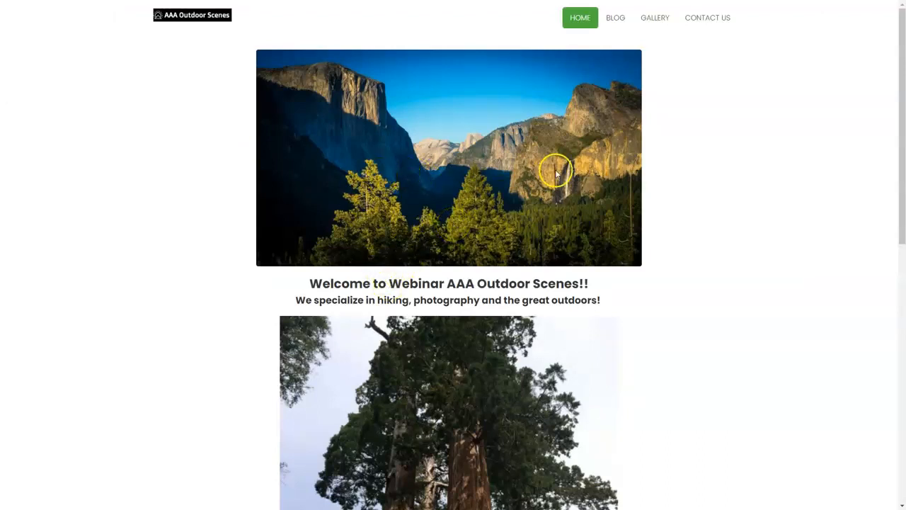
Review the home page's footer links and the Contact Us form on the public site, and close the preview
scroll(516, 213, down, 8)
click(504, 318)
drag(488, 318, 457, 318)
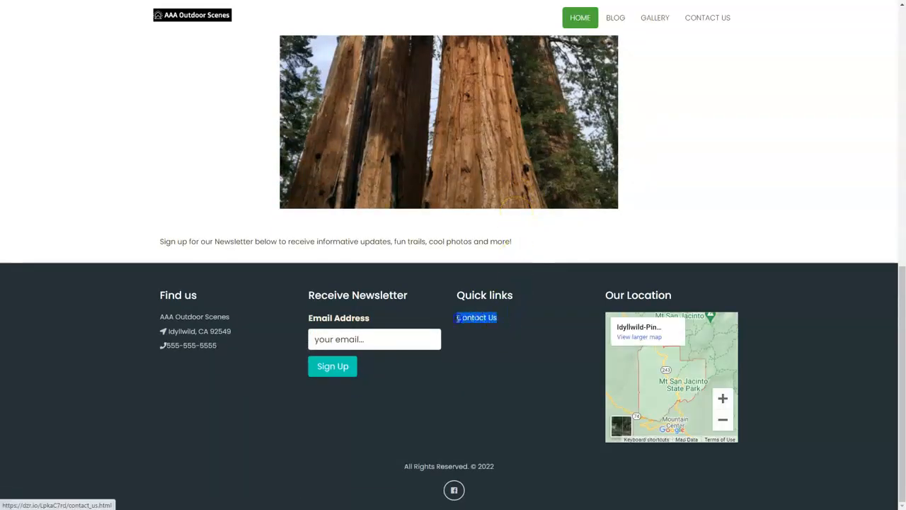
click(517, 317)
scroll(518, 315, up, 4)
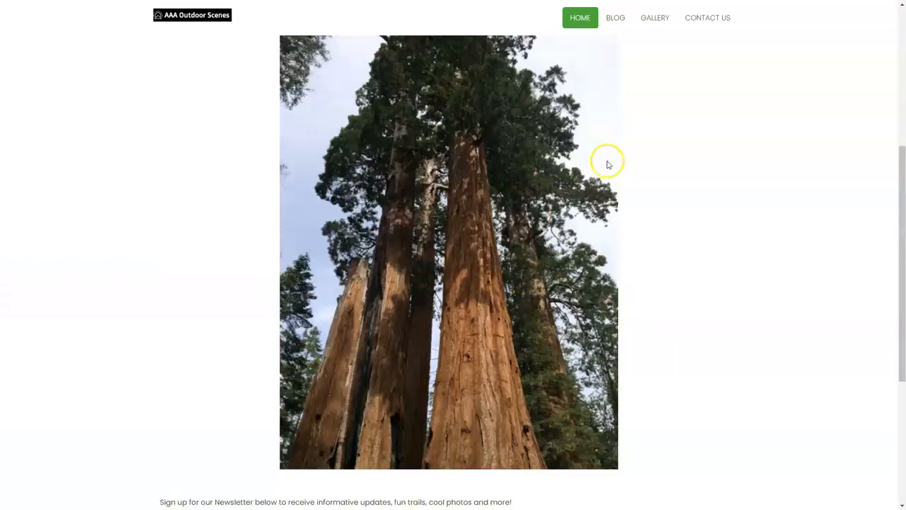
click(710, 21)
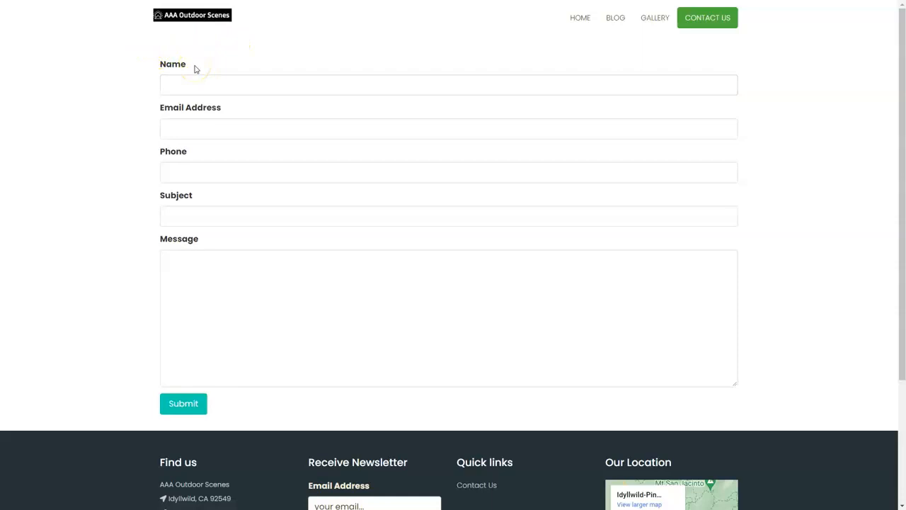
key(ctrl+w)
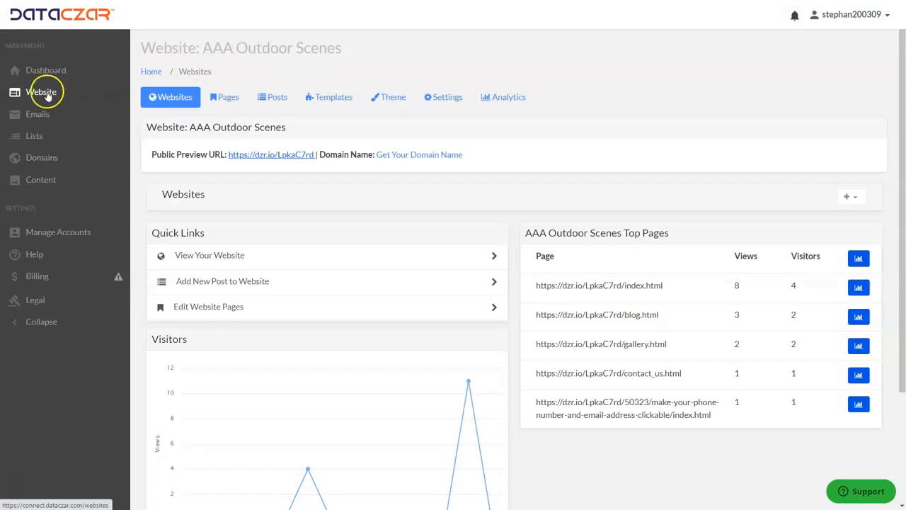
Open the top menu's Contact Us page for editing and go to its content editor
click(229, 98)
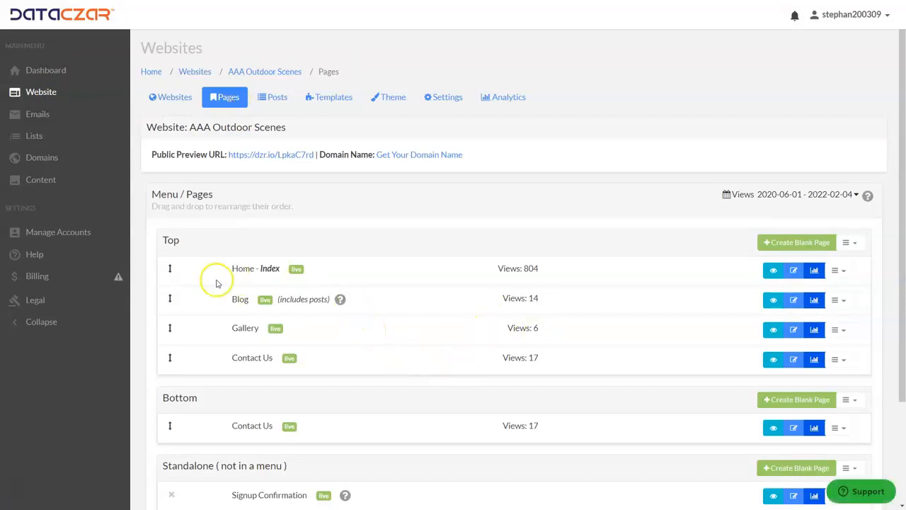
click(794, 360)
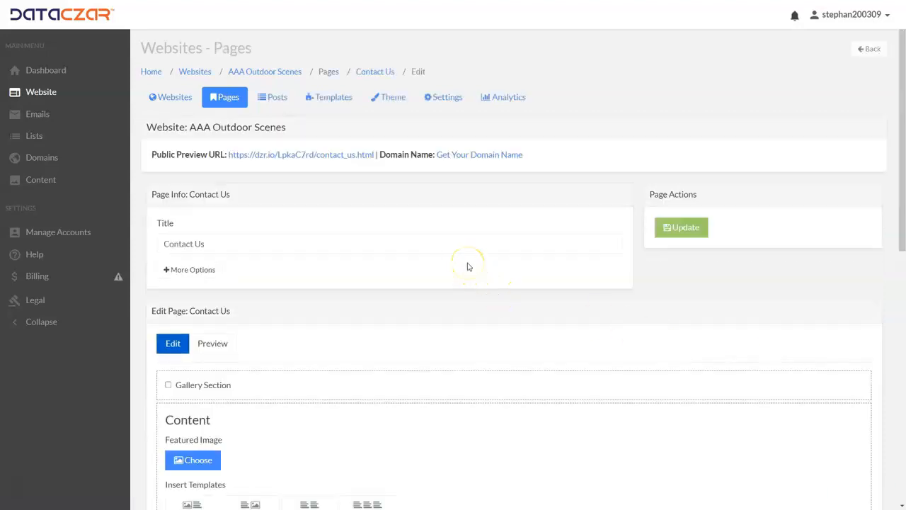
scroll(467, 267, down, 5)
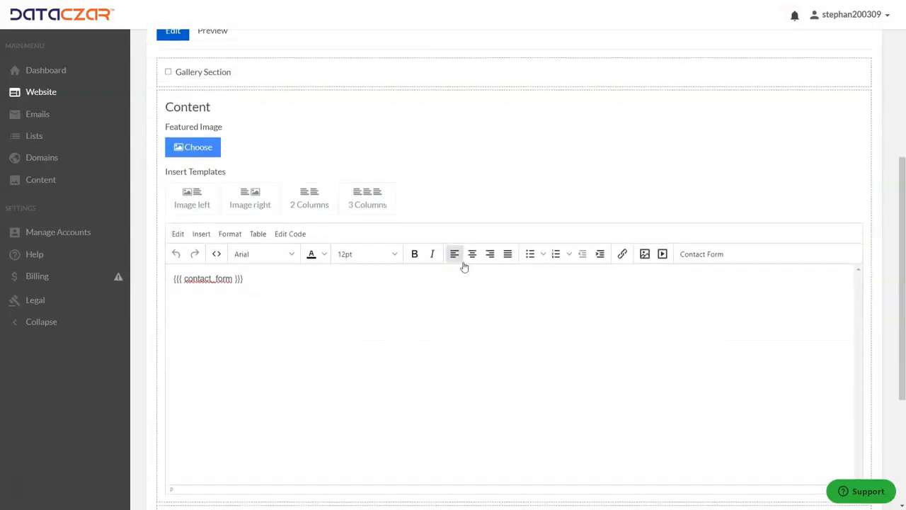
scroll(462, 266, down, 1)
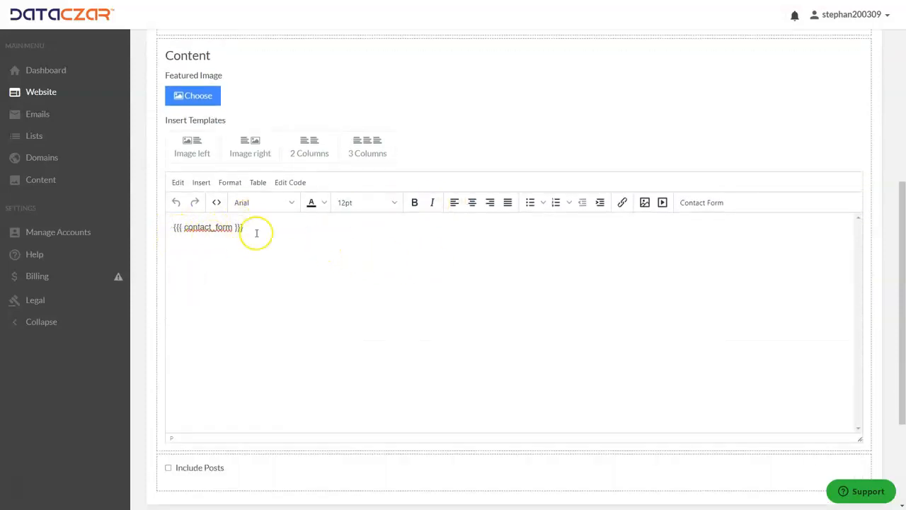
Add "Drop us a line, we'd love to hear from you!", phone and email lines, and "Or fill out the form below:" above the contact form placeholder
click(169, 227)
key(Return)
click(185, 227)
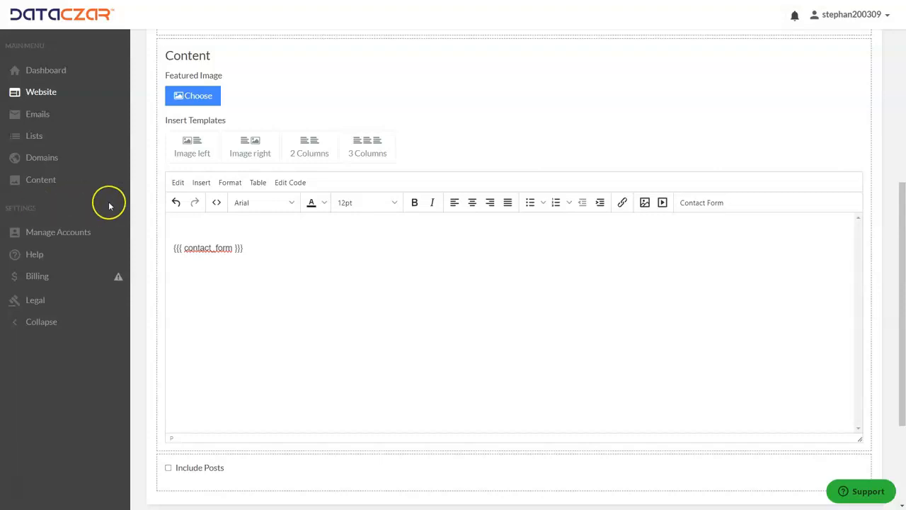
click(182, 220)
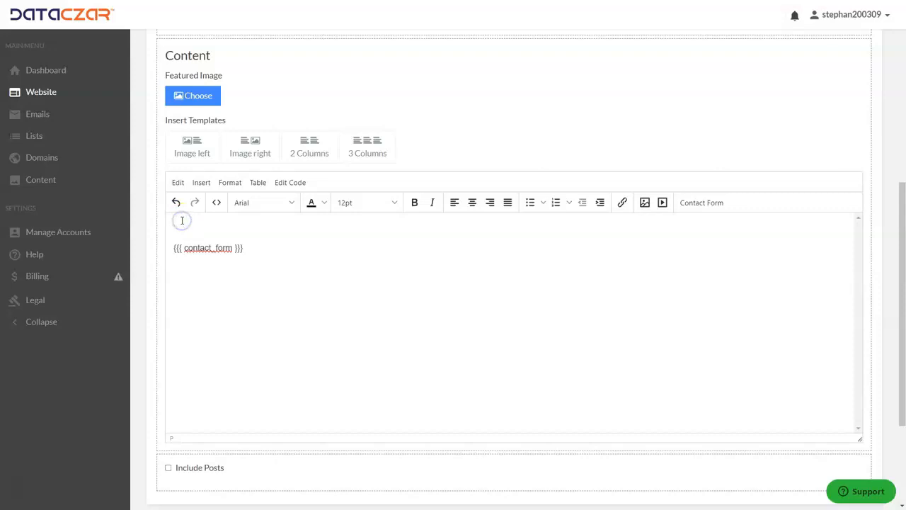
key(ctrl+v)
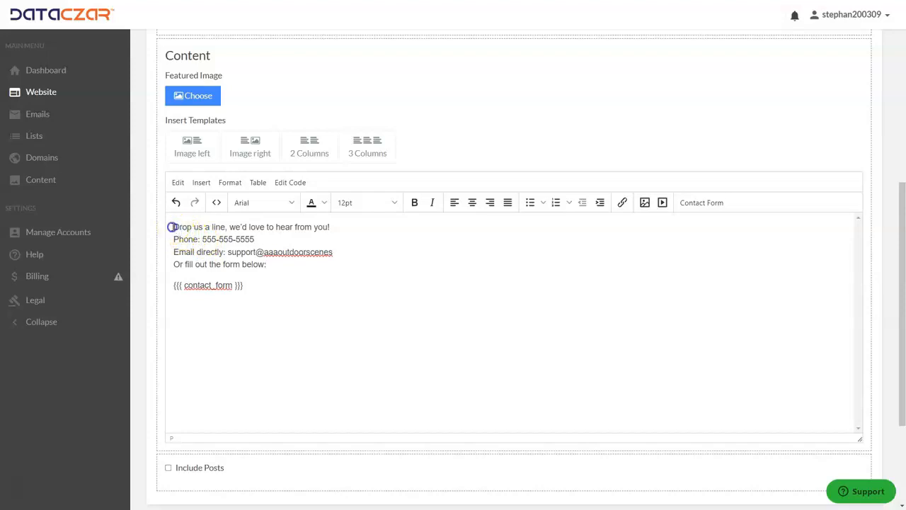
Format the "Drop us a line, we'd love to hear from you!" line as bold 14pt text
drag(174, 226, 357, 230)
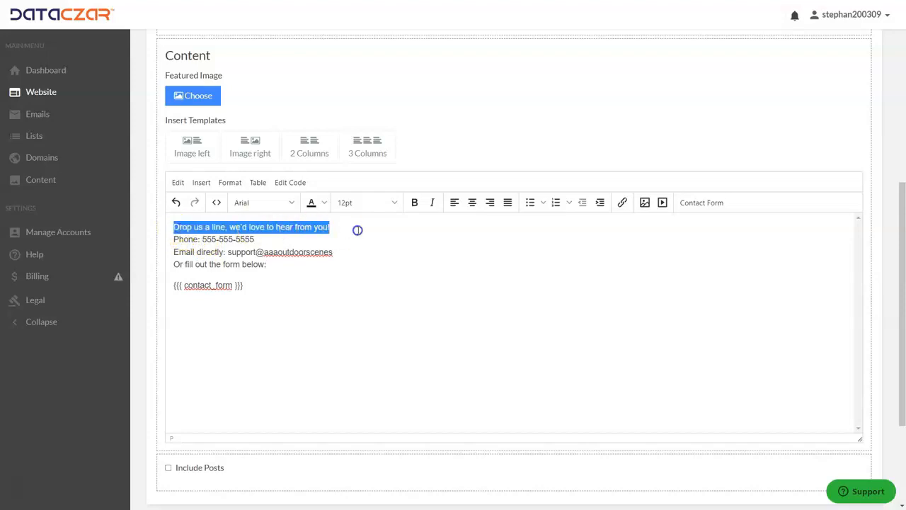
click(414, 204)
click(394, 204)
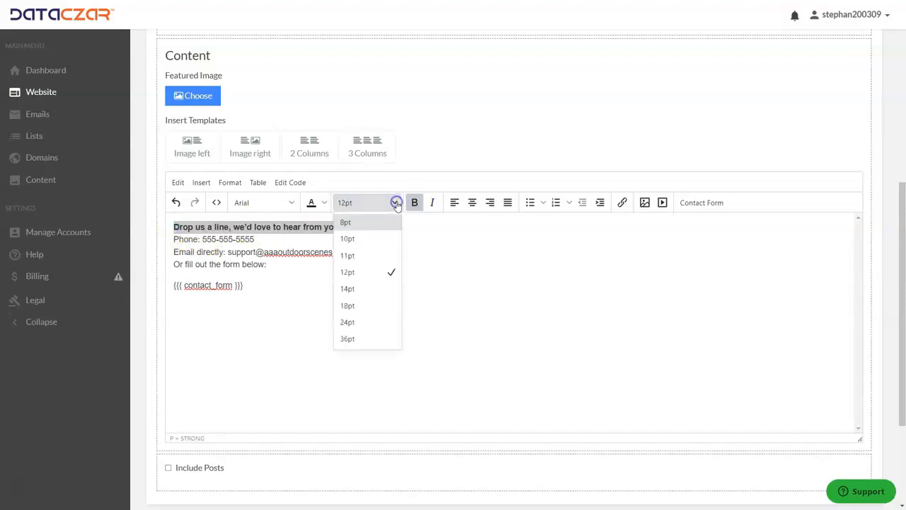
click(353, 287)
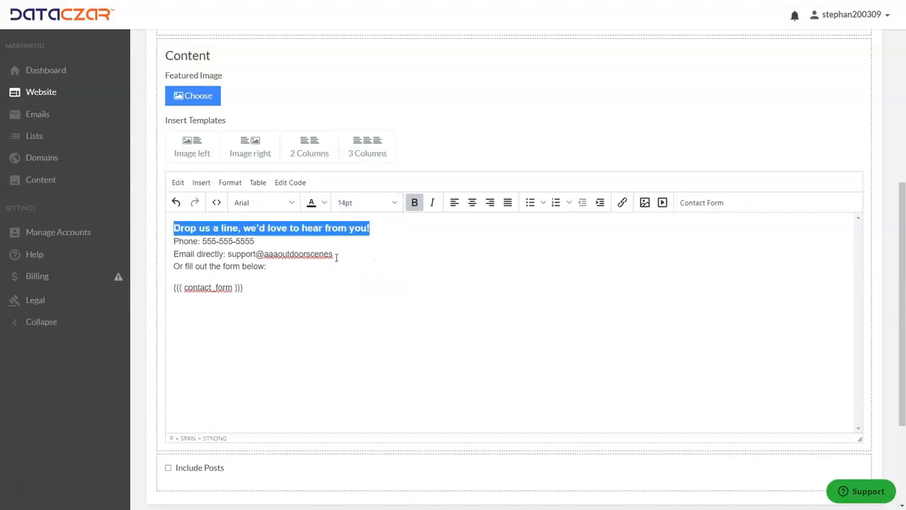
Make the phone number in the contact text clickable with a tel: link that opens in a new window
click(269, 240)
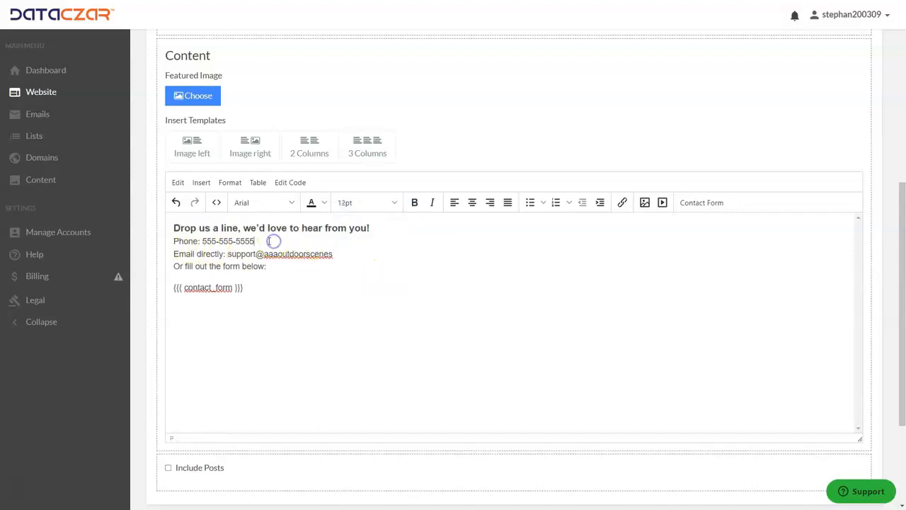
drag(213, 242, 253, 241)
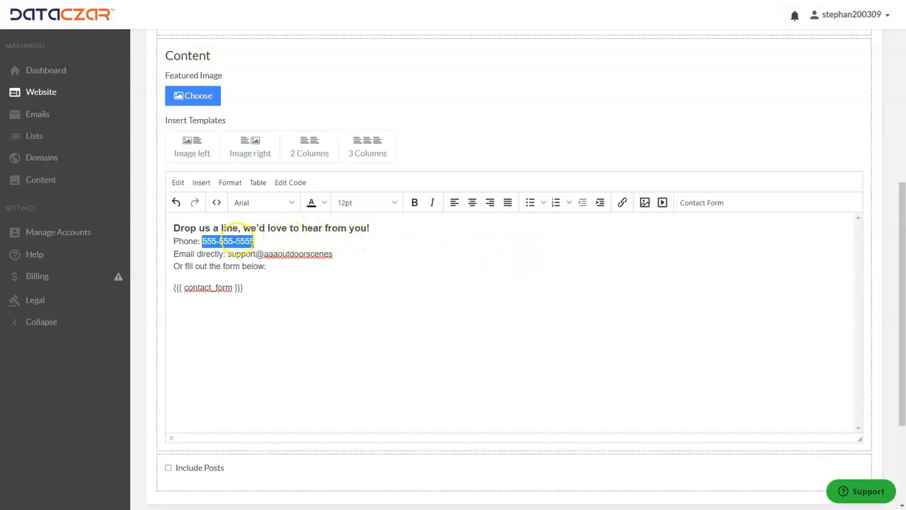
click(621, 205)
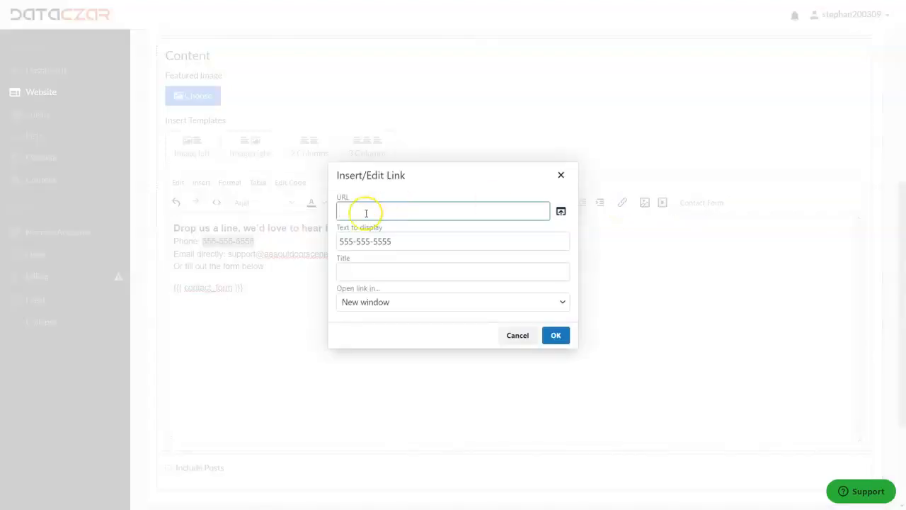
text(tel:555-555-5555)
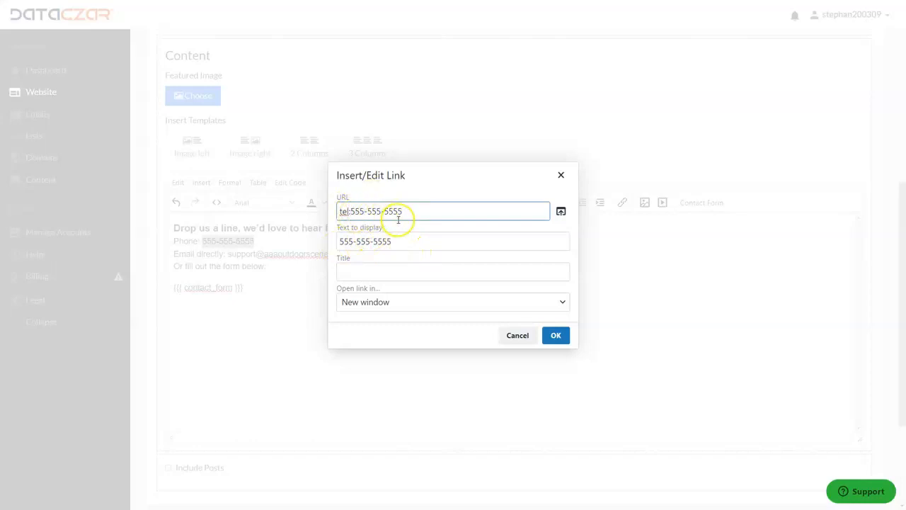
click(556, 337)
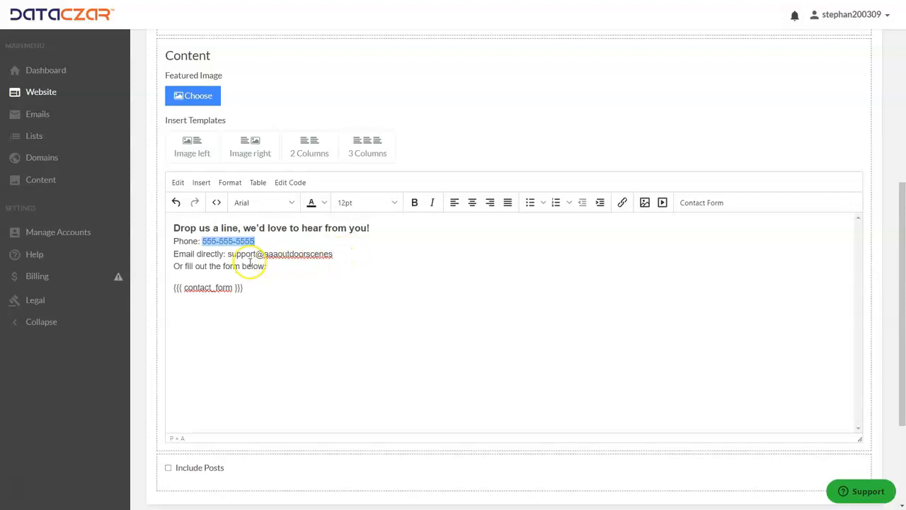
Complete the support email address with .com and make it clickable with a mailto: link that opens in a new window
click(333, 254)
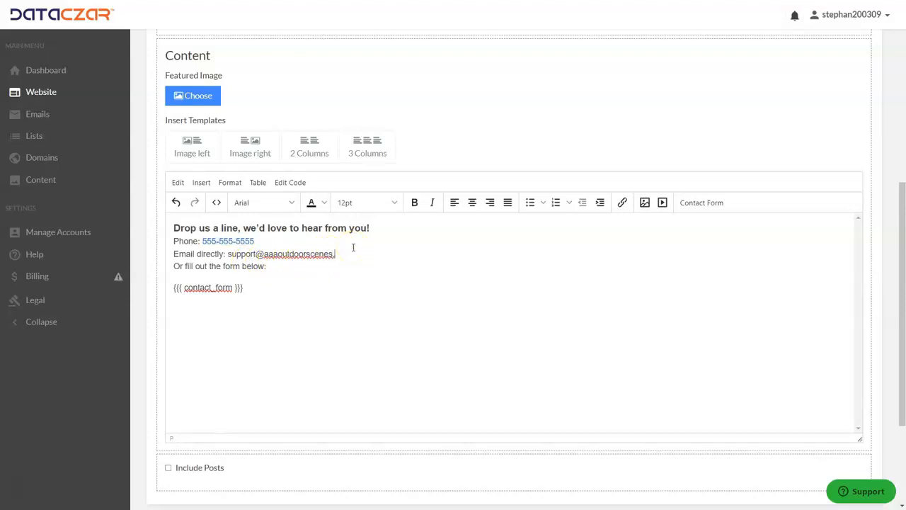
click(351, 253)
drag(363, 253, 257, 253)
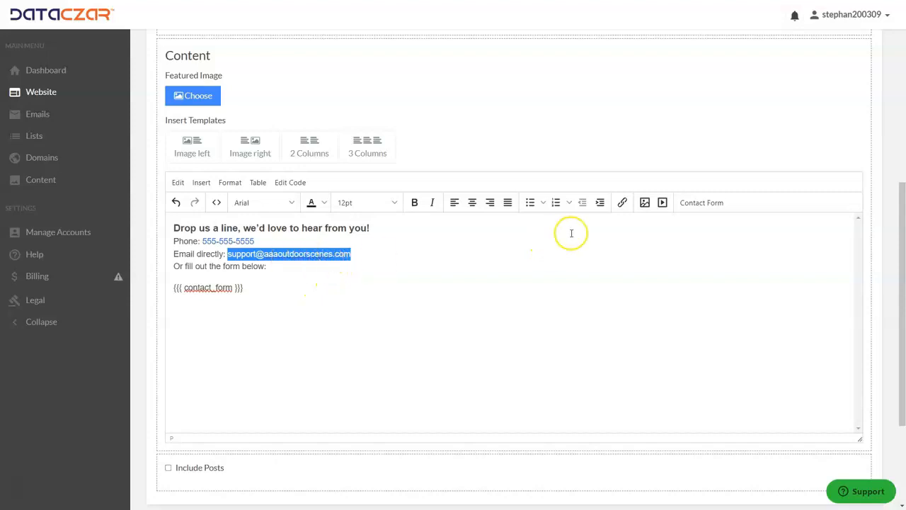
click(622, 204)
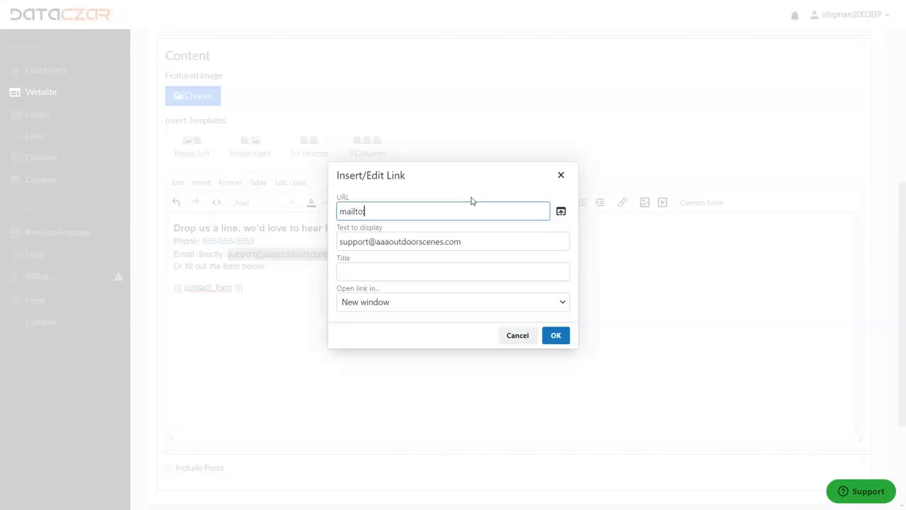
text(mailto:)
key(ctrl+v)
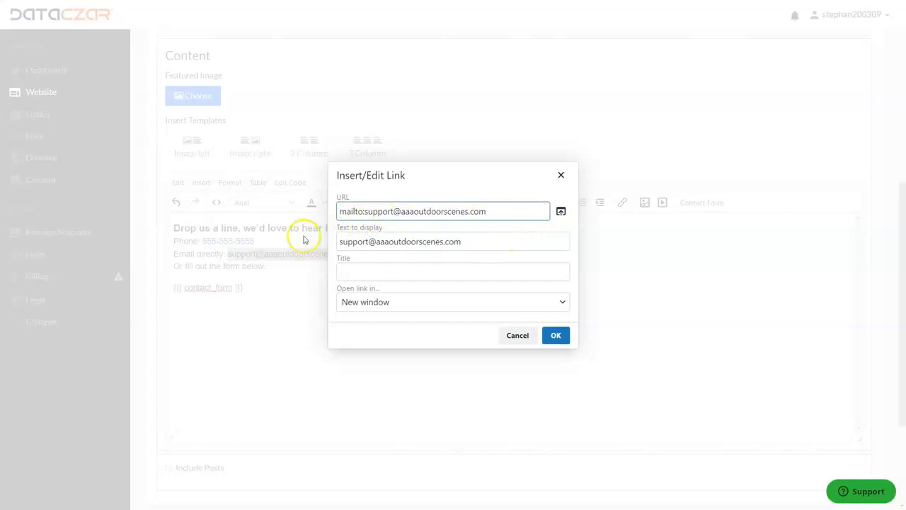
click(557, 335)
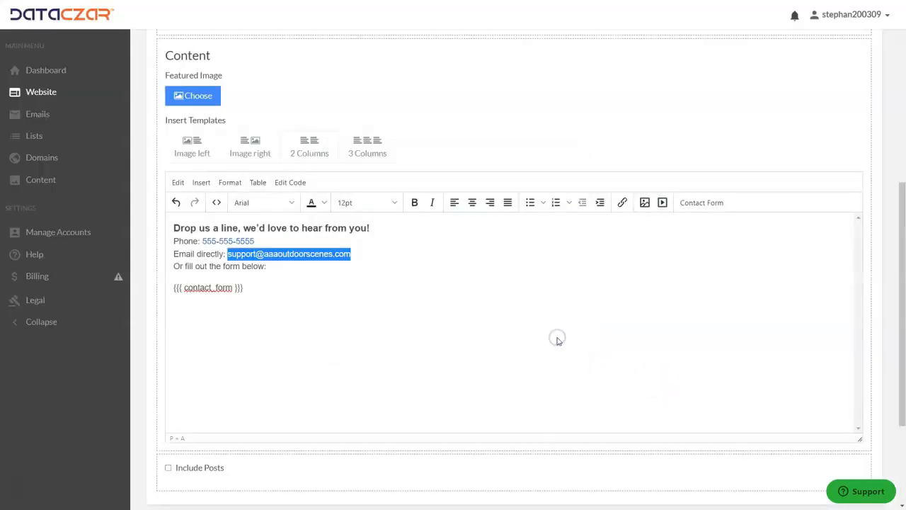
click(409, 269)
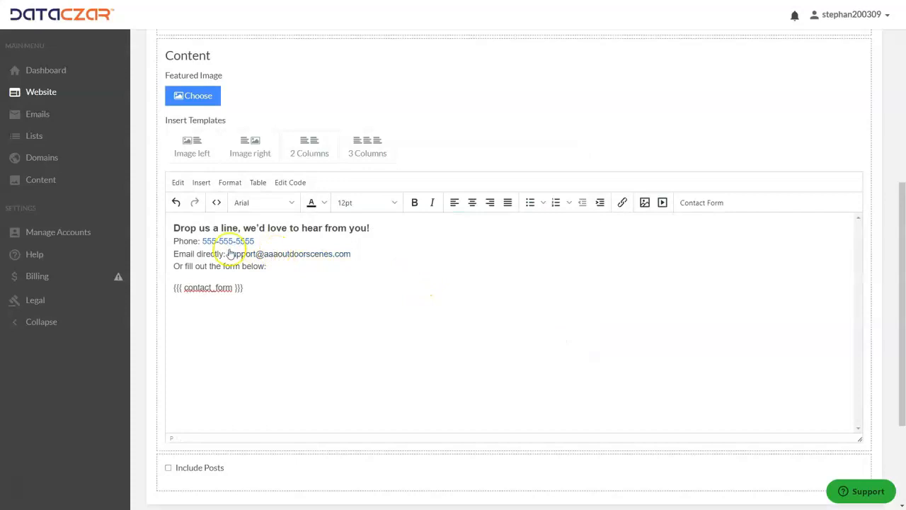
click(295, 260)
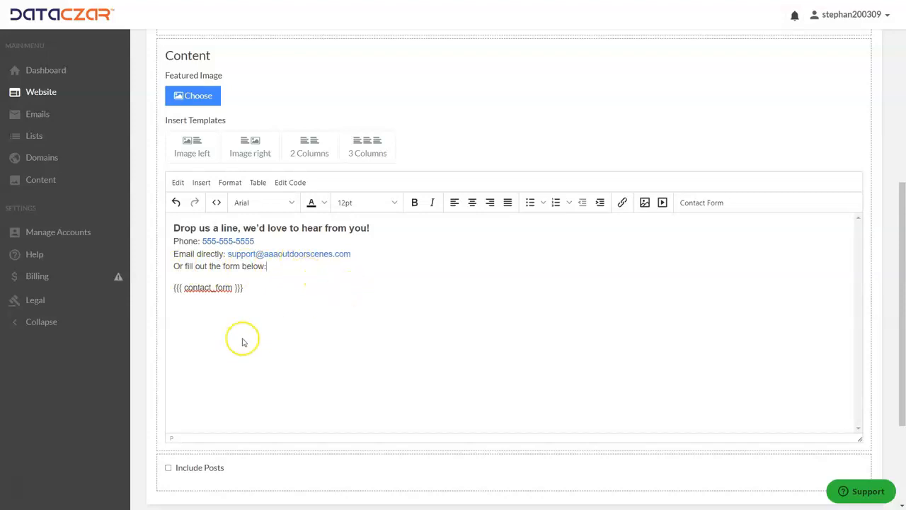
Save the updated Contact Us page and check its phone and email links on the public site
scroll(438, 346, down, 3)
click(205, 402)
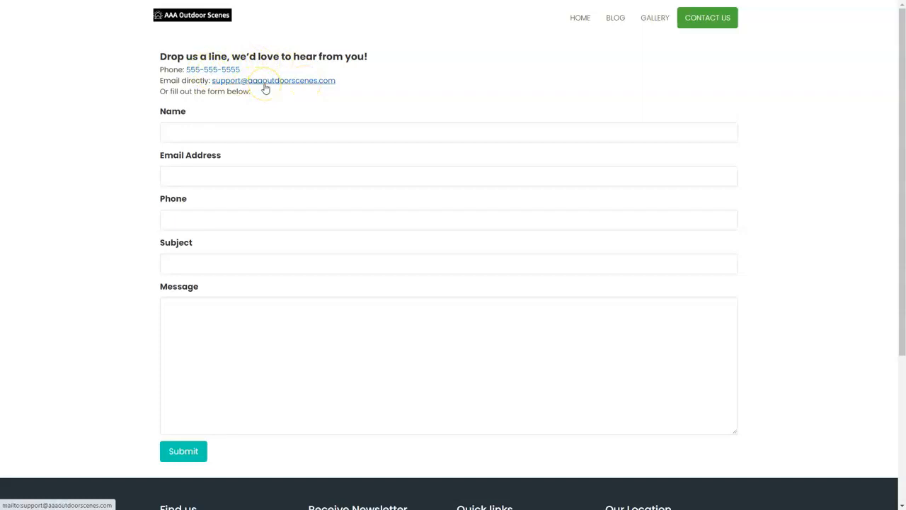
click(214, 125)
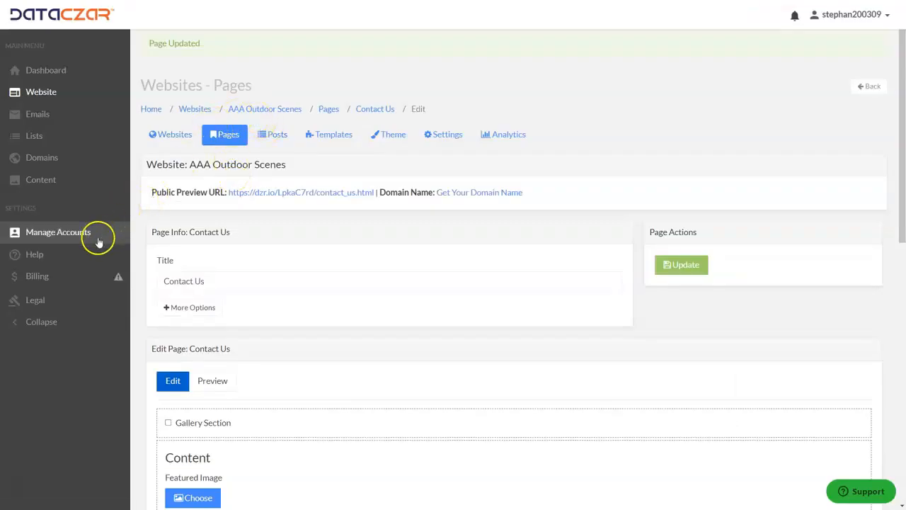
Browse the Help Center's topics, including Website Help, and return to the dashboard
click(36, 256)
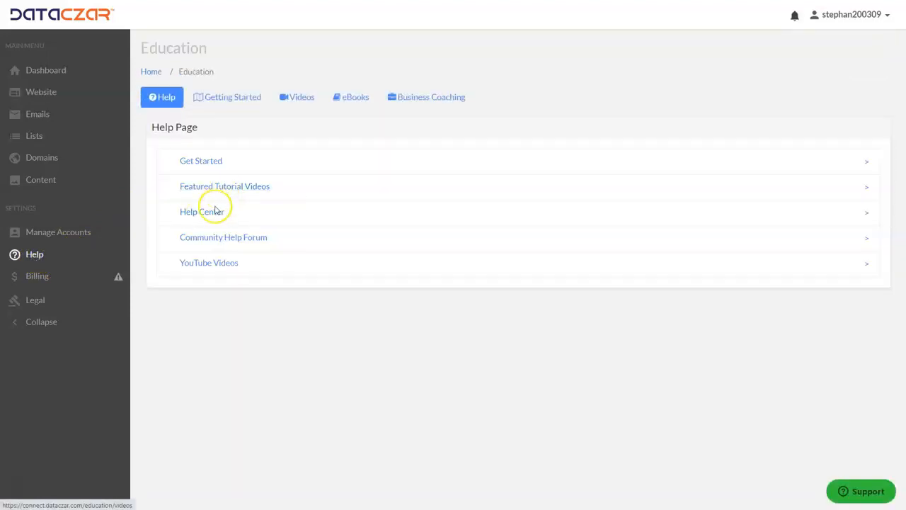
click(210, 216)
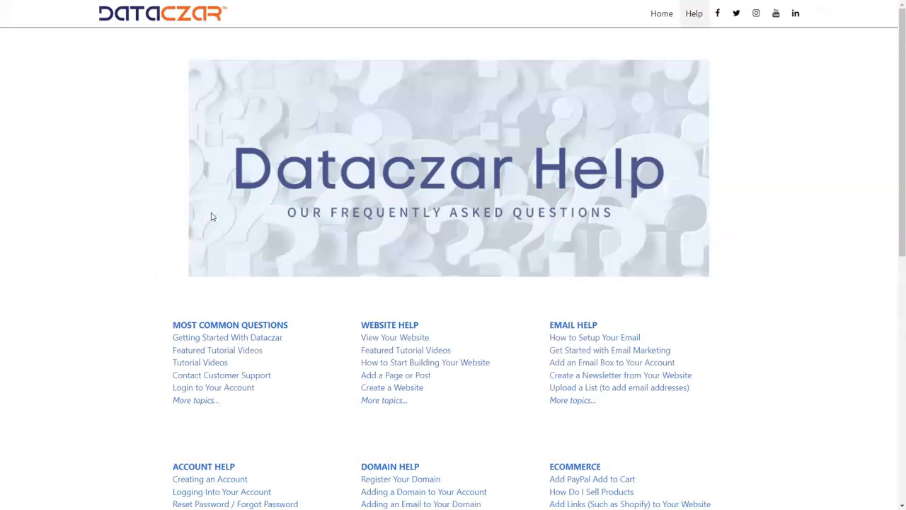
scroll(229, 293, down, 2)
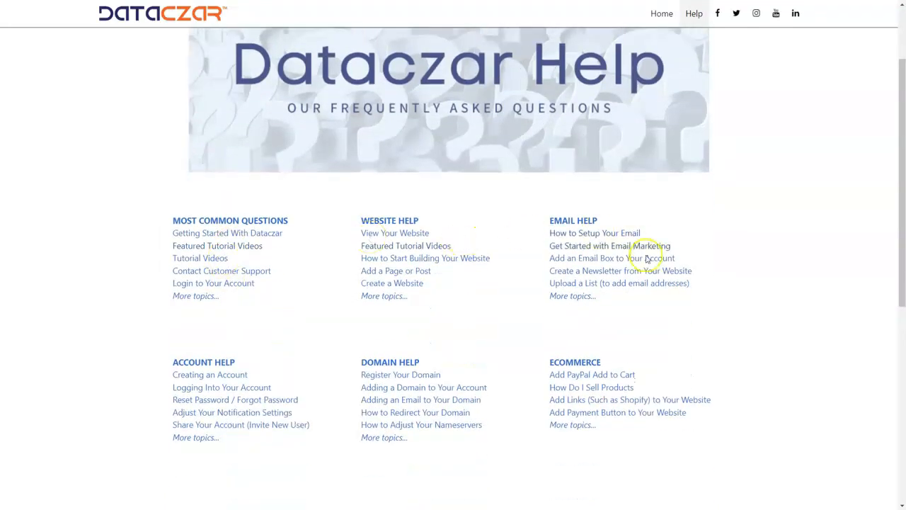
click(390, 223)
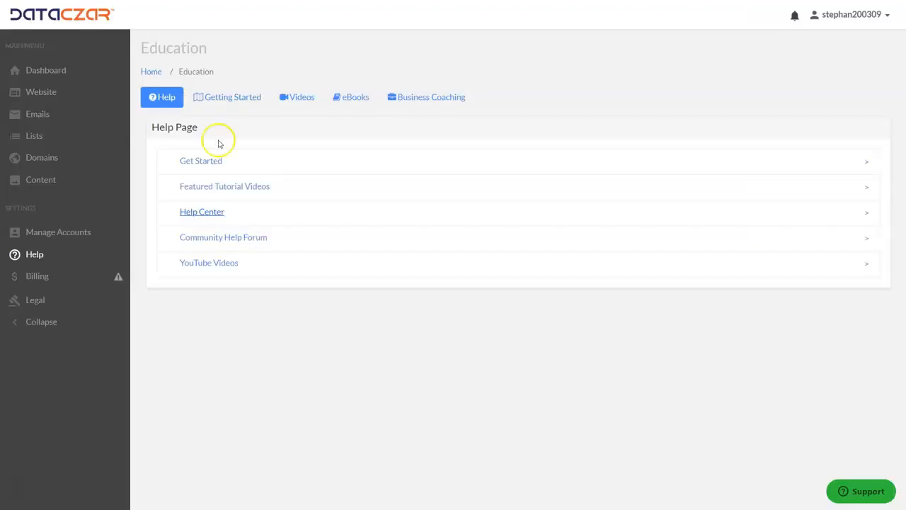
click(95, 75)
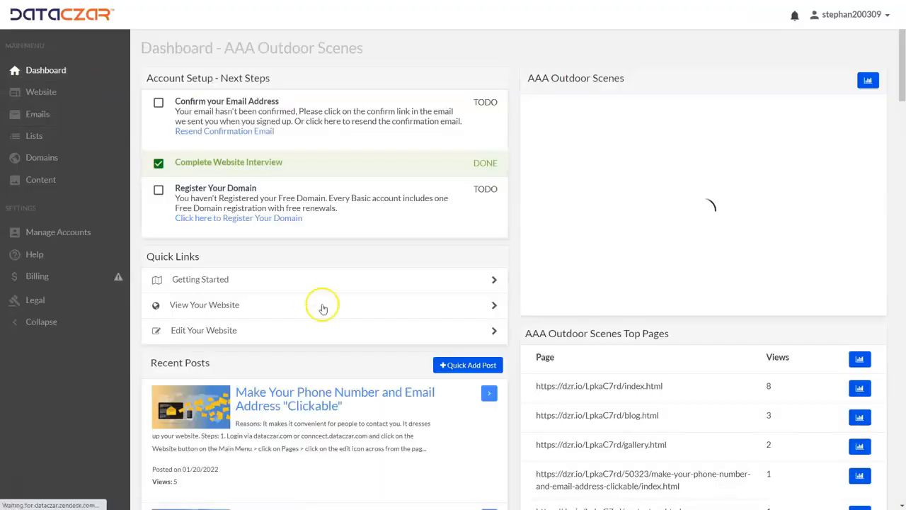